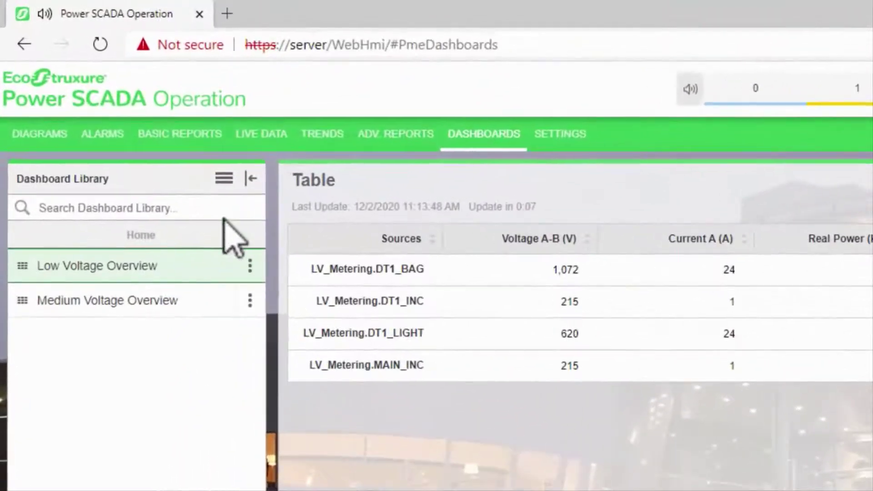
Step: From the Dashboard Library menu's Slideshow Manager, add a slideshow named 'Overview Slideshow'
left_click(228, 179)
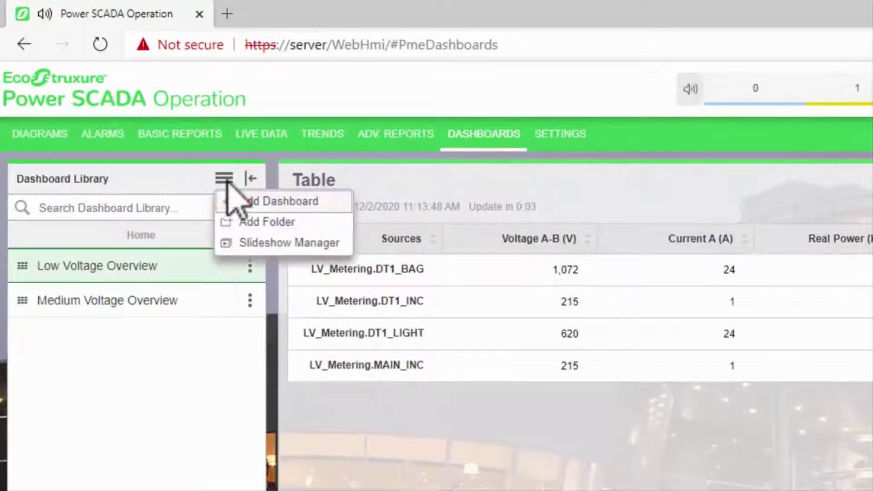
left_click(245, 246)
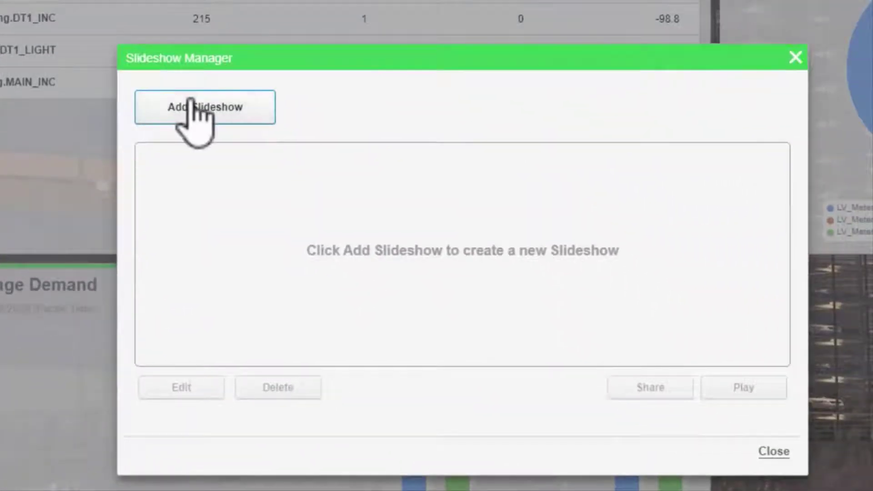
left_click(190, 99)
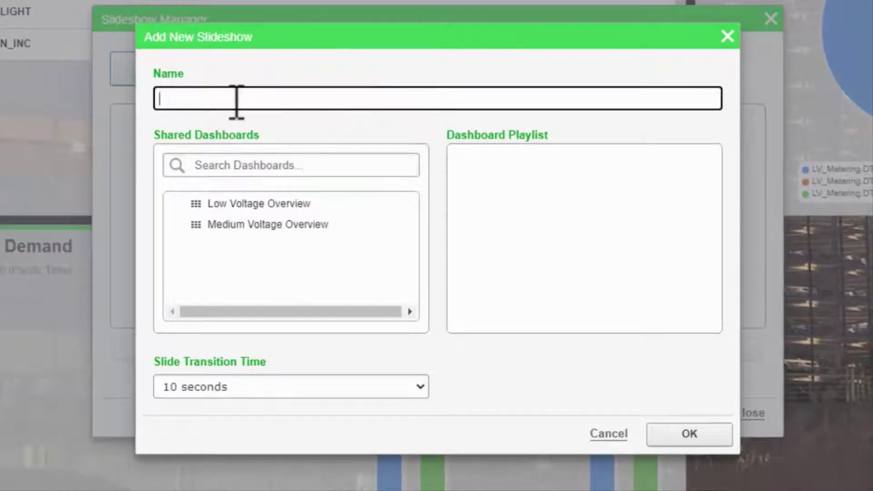
type("Overview")
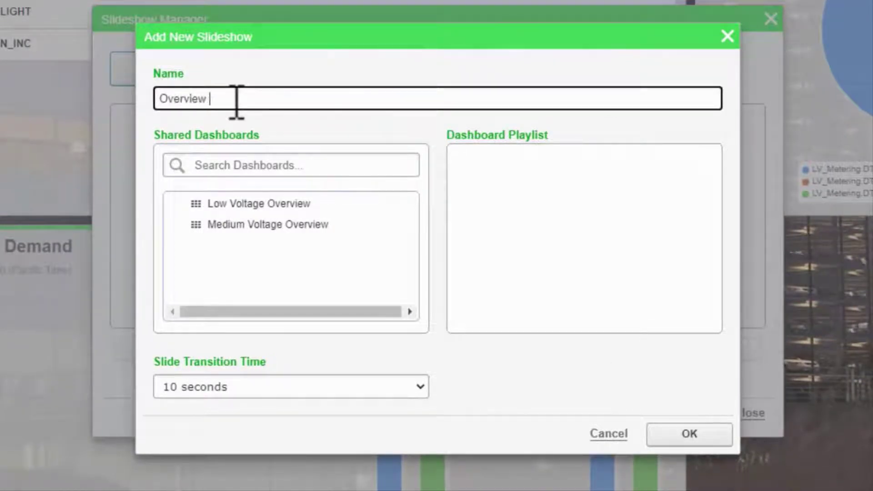
type(" Slideshow")
Step: Add Low and Medium Voltage Overview dashboards, placing Medium Voltage Overview first
left_click(239, 203)
left_click(280, 224)
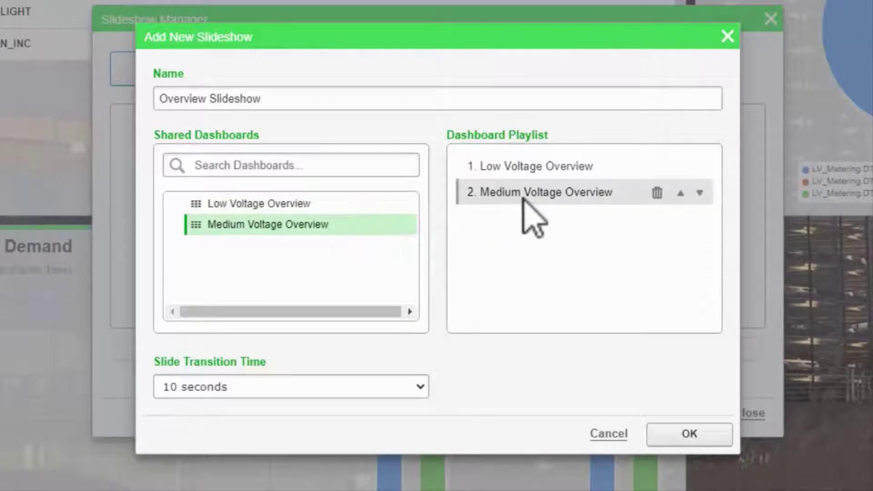
mouse_move(545, 193)
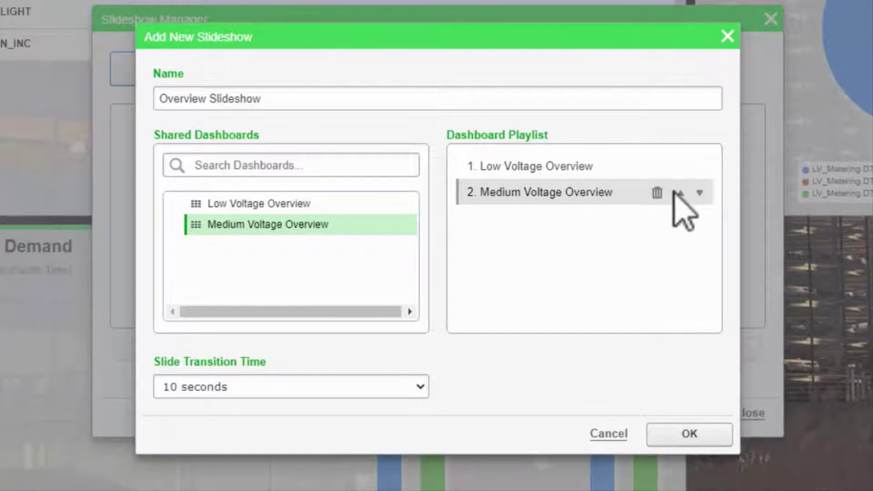
left_click(680, 193)
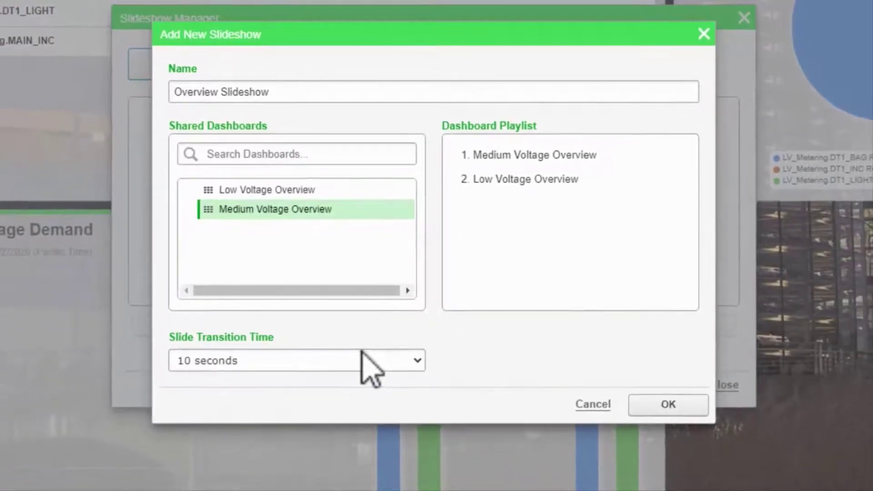
Step: Set the slide transition time to 15 seconds and save the slideshow
left_click(362, 357)
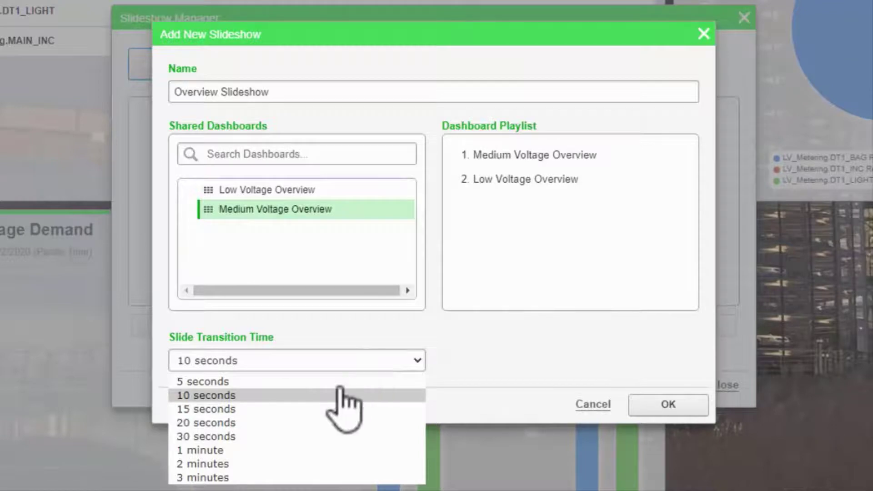
left_click(359, 409)
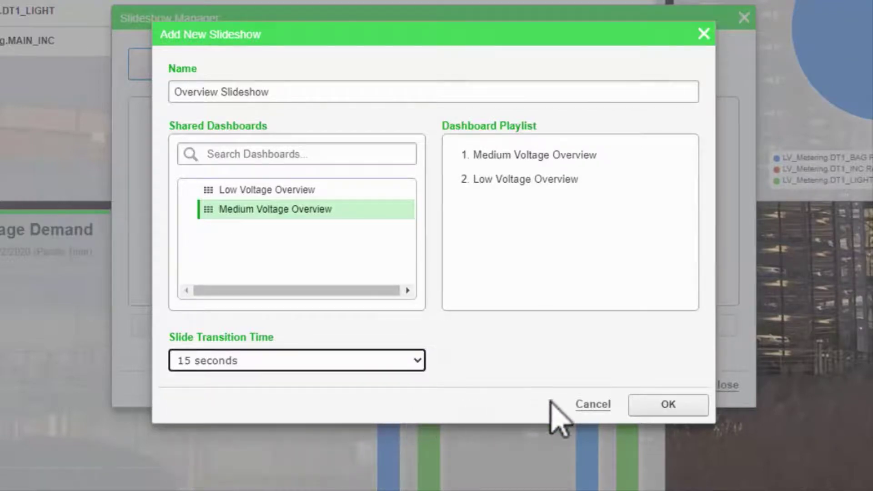
left_click(668, 405)
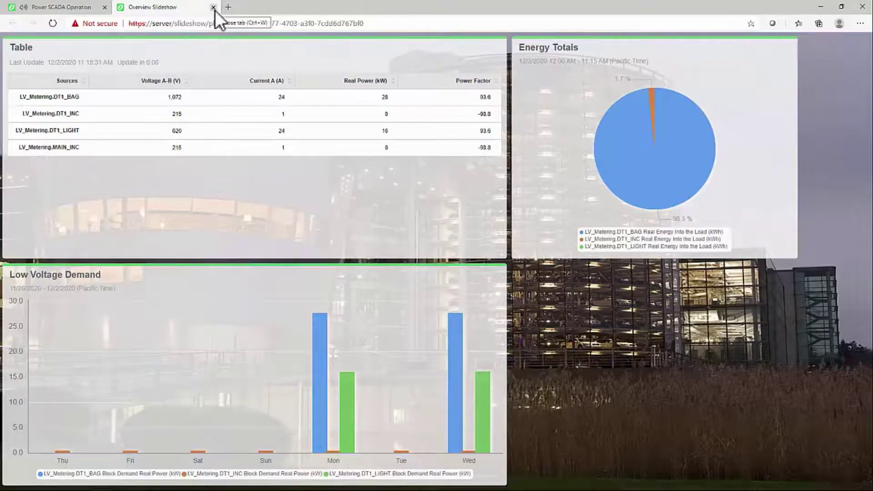
Step: Close the playing slideshow tab and show the Overview Slideshow's share URL
left_click(214, 8)
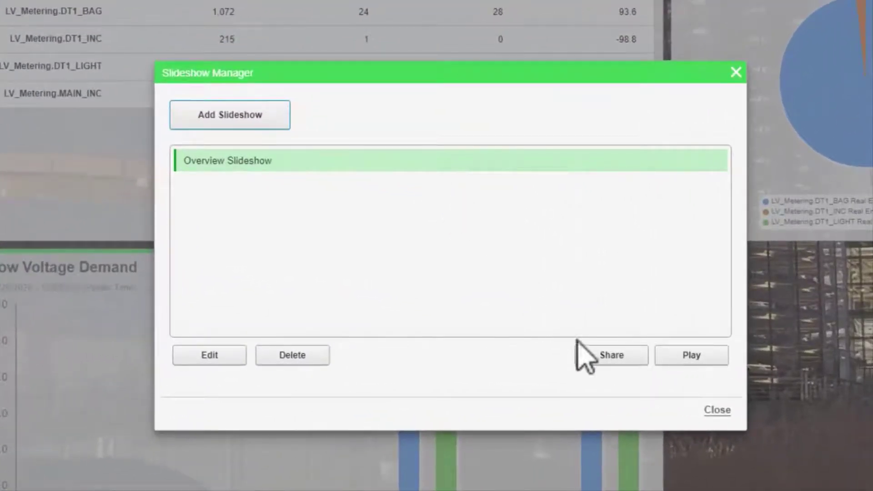
left_click(613, 357)
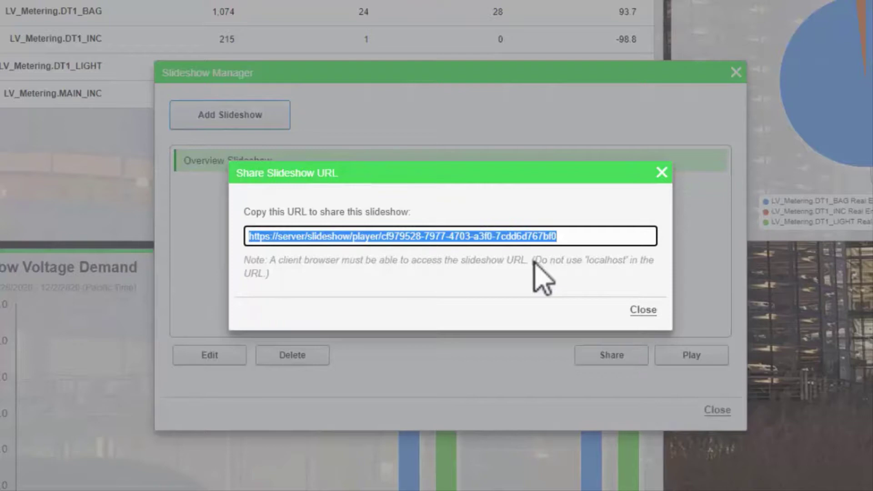
Step: Close the Share Slideshow URL dialog and the Slideshow Manager
left_click(641, 309)
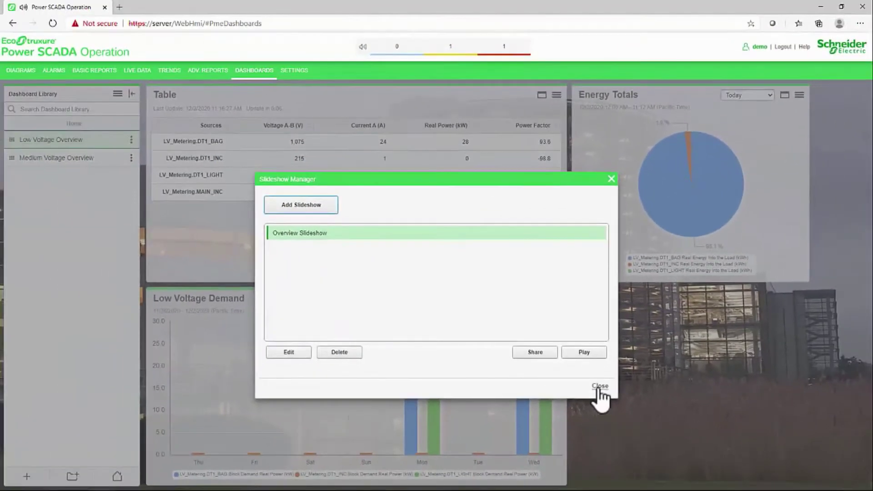
left_click(595, 388)
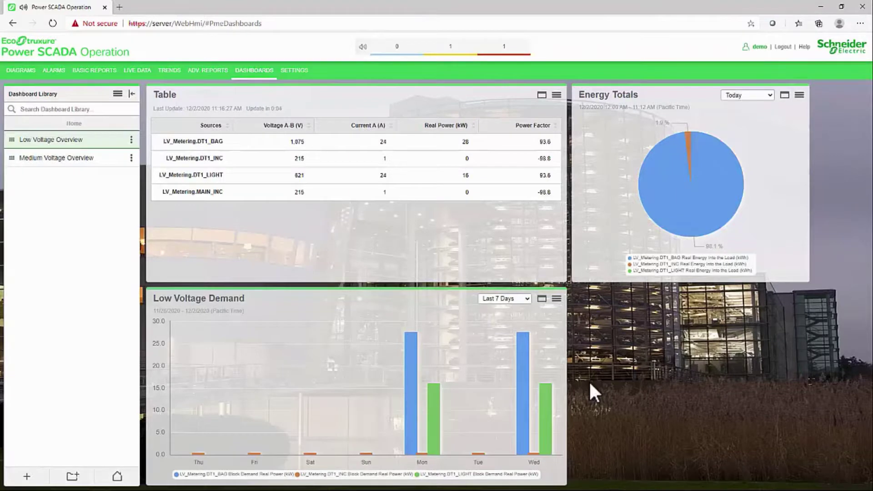